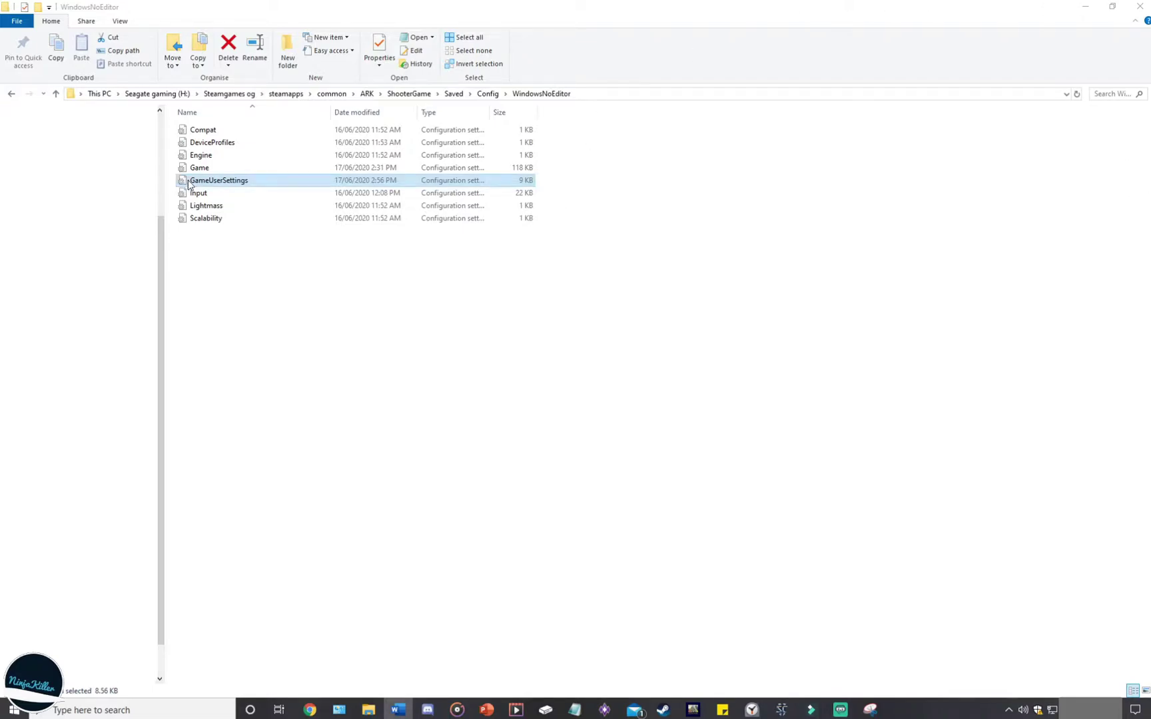
Open GameUserSettings in a maximized Notepad window and bring the [ServerSettings] section into view
{"action": "double_click", "coordinate": [226, 182]}
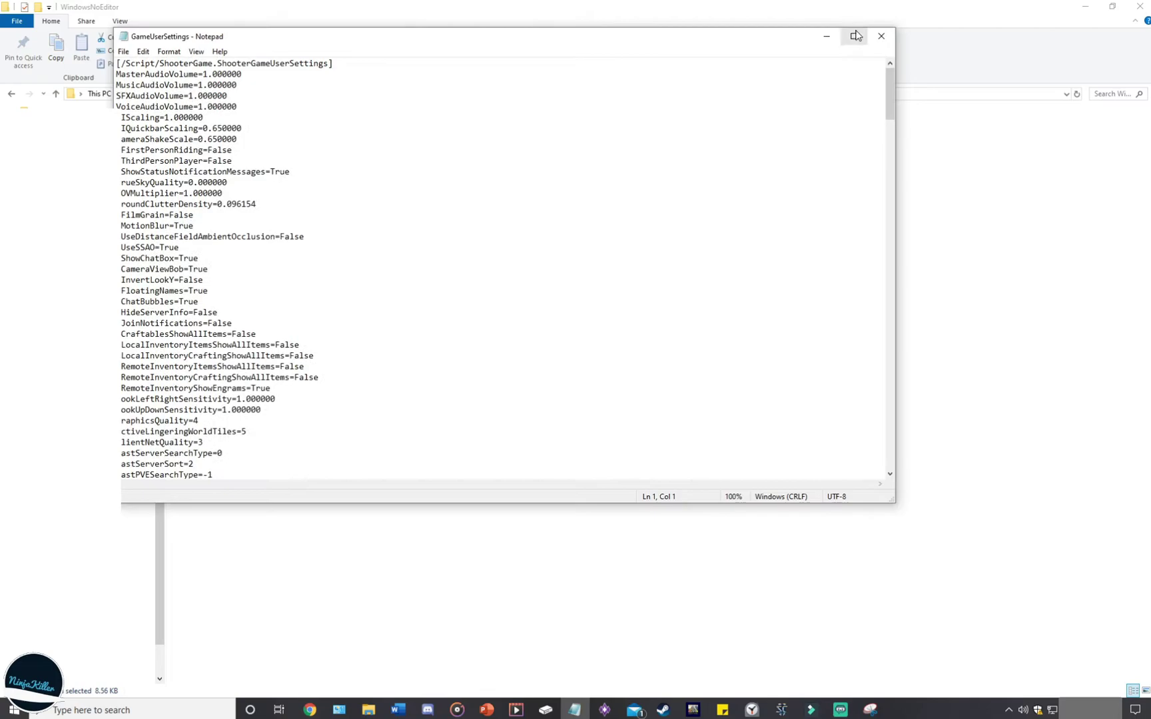
{"action": "left_click", "coordinate": [854, 33]}
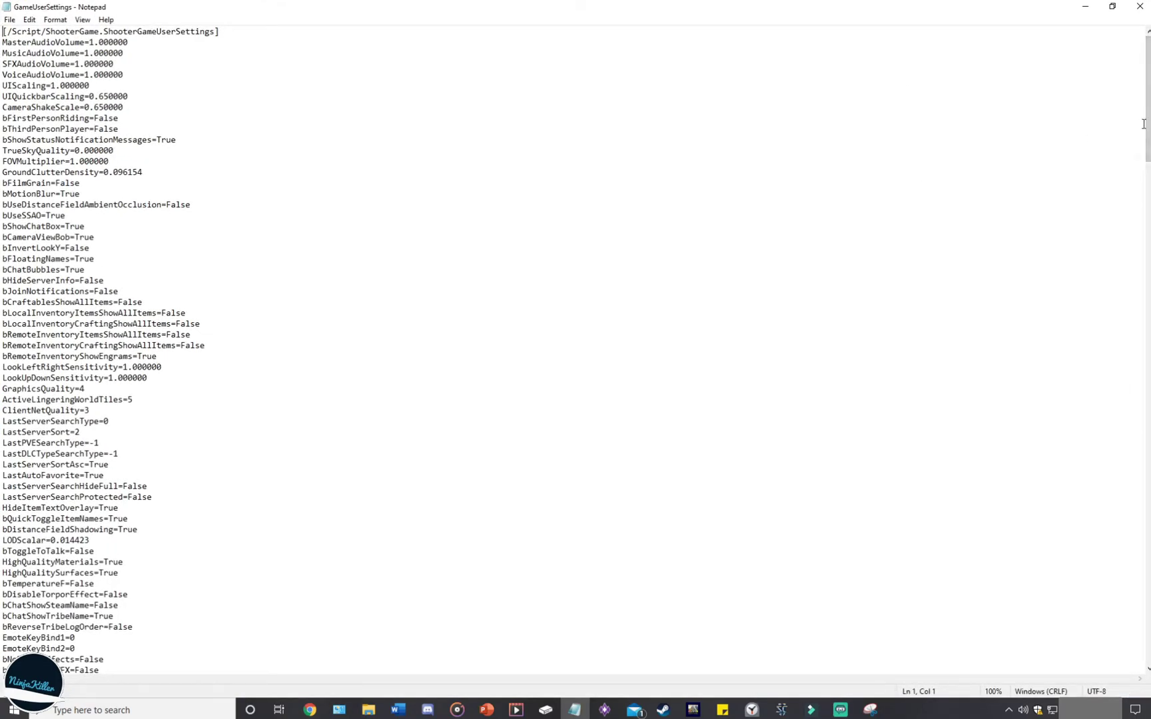
{"action": "scroll", "coordinate": [1132, 173], "scroll_direction": "down", "scroll_amount": 10}
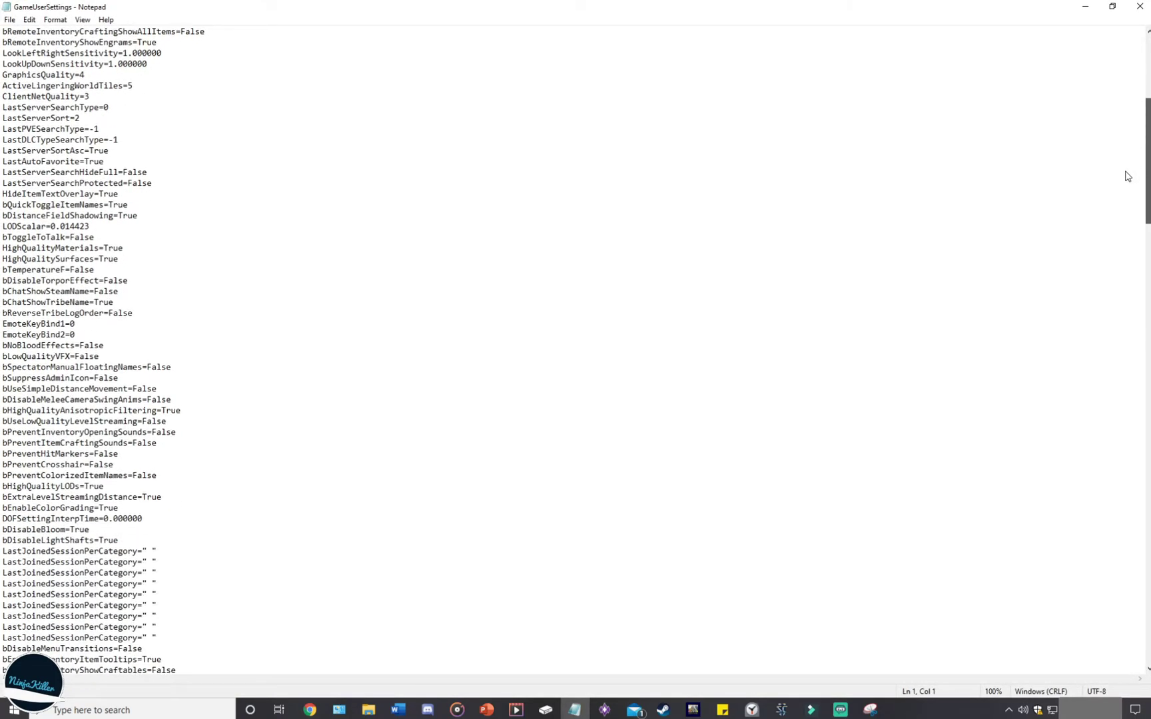
{"action": "scroll", "coordinate": [1127, 176], "scroll_direction": "down", "scroll_amount": 4}
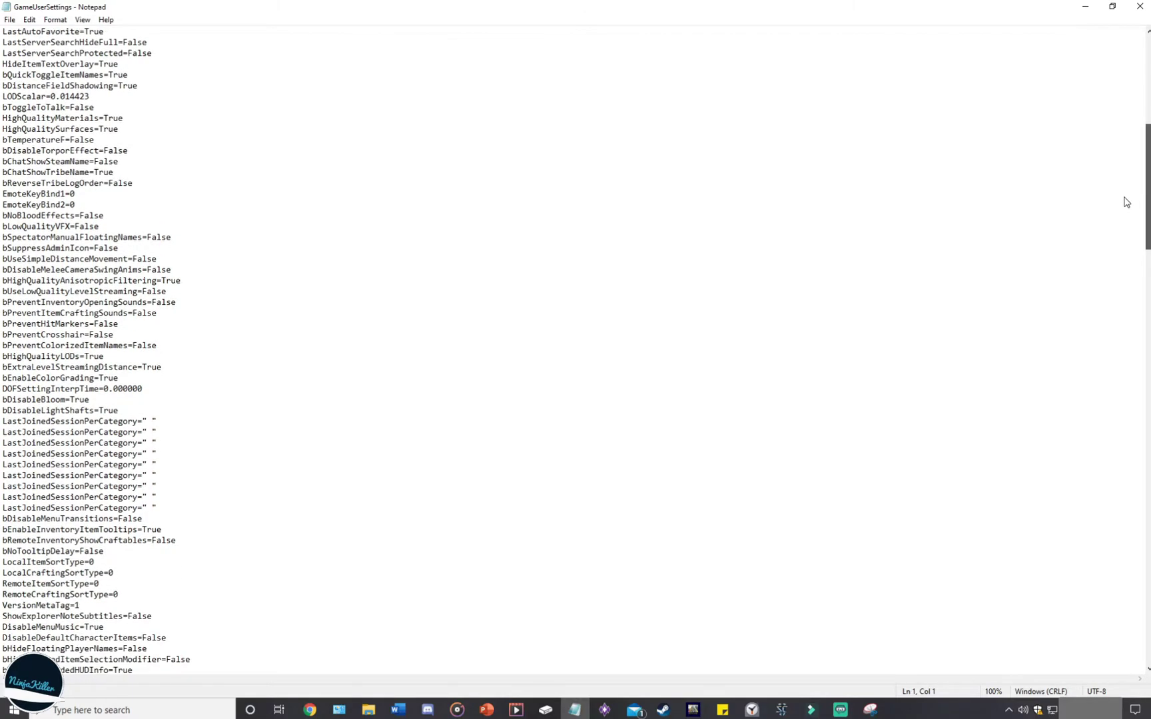
{"action": "scroll", "coordinate": [1125, 202], "scroll_direction": "down", "scroll_amount": 20}
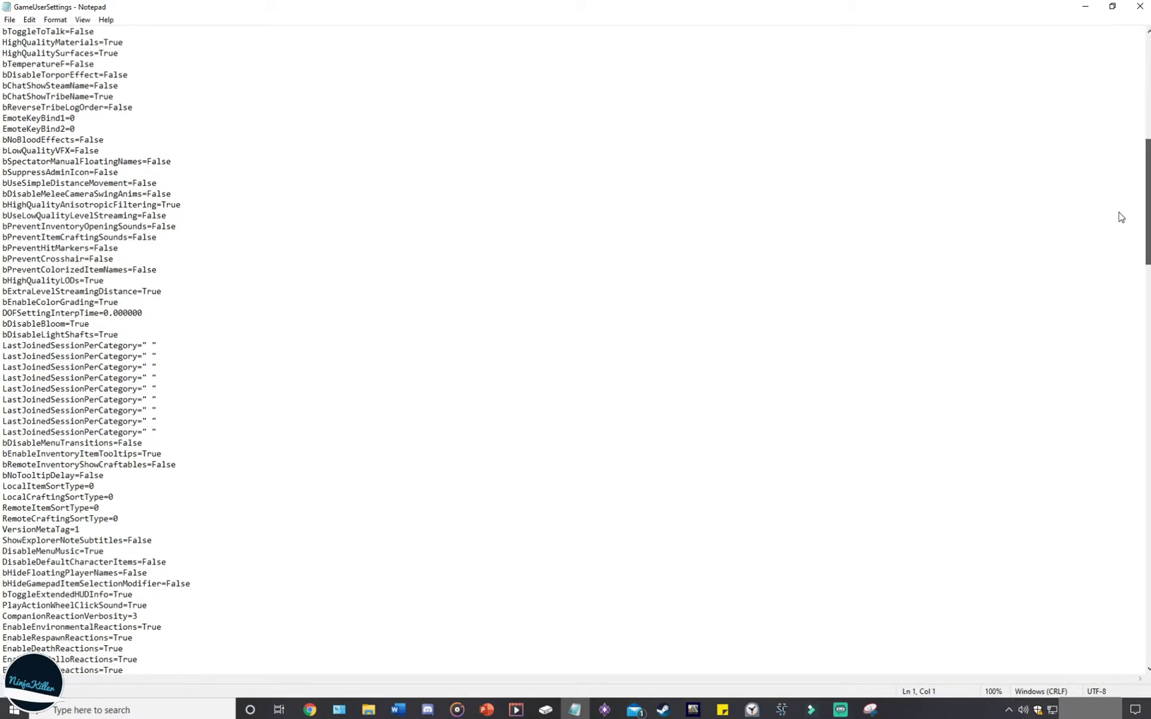
{"action": "scroll", "coordinate": [1088, 353], "scroll_direction": "down", "scroll_amount": 15}
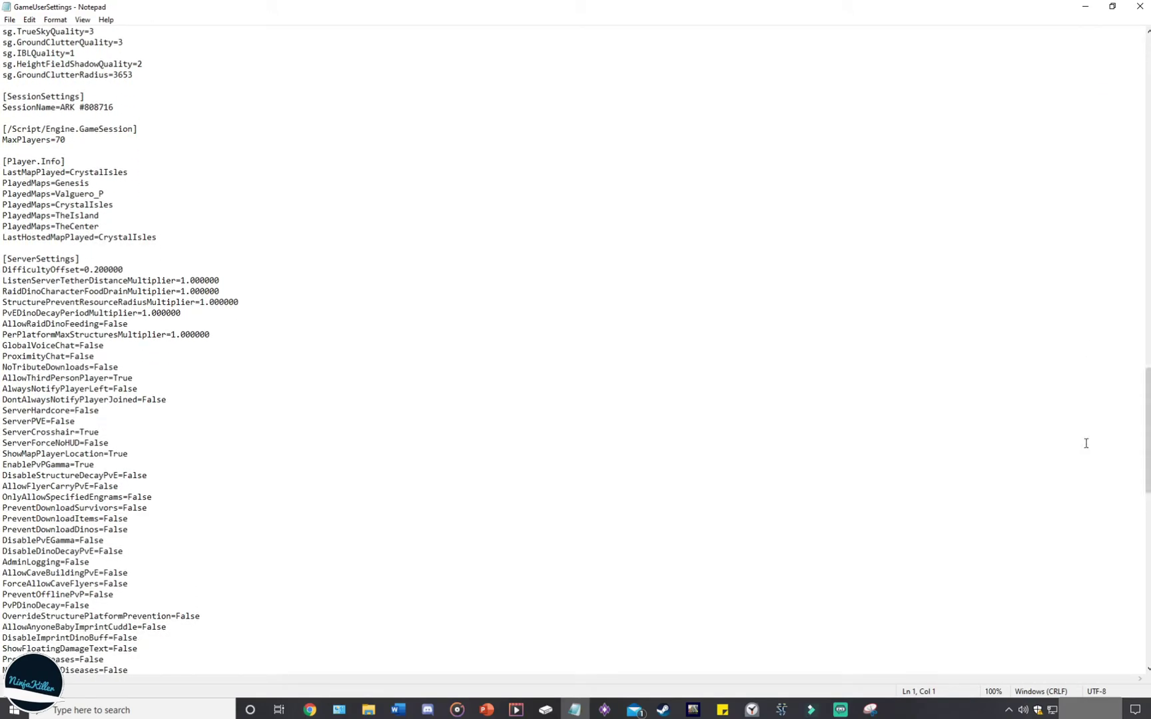
{"action": "scroll", "coordinate": [1010, 430], "scroll_direction": "down", "scroll_amount": 1}
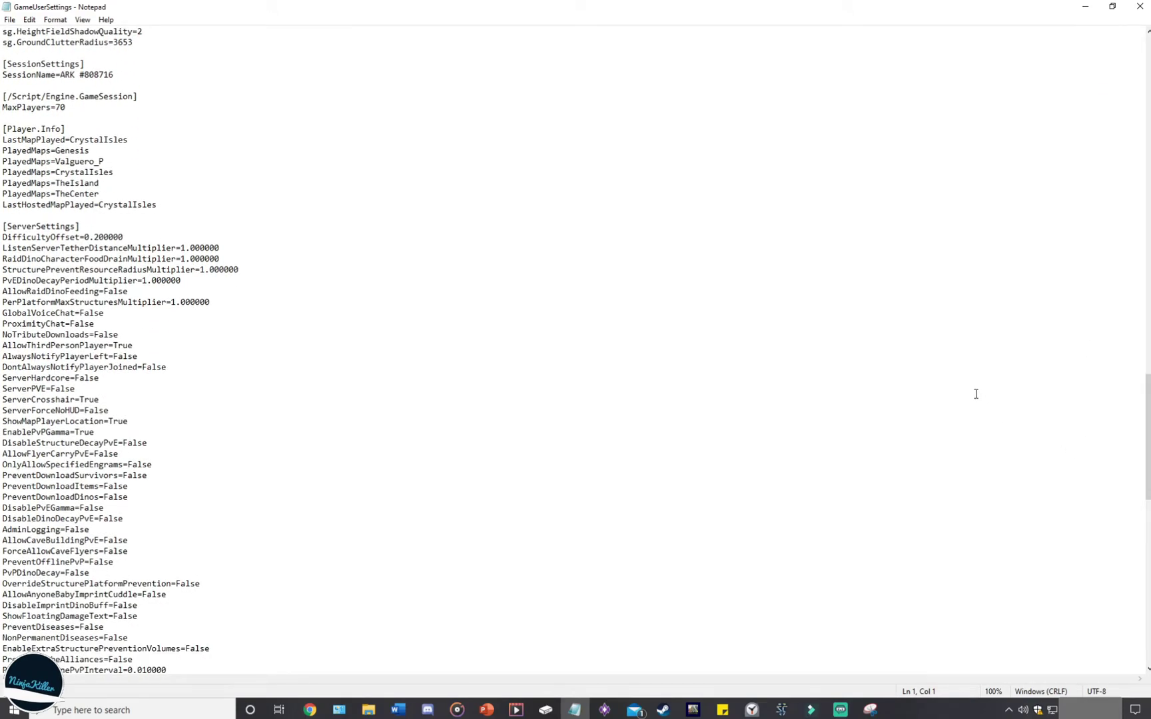
{"action": "scroll", "coordinate": [533, 313], "scroll_direction": "down", "scroll_amount": 3}
{"action": "scroll", "coordinate": [522, 330], "scroll_direction": "down", "scroll_amount": 3}
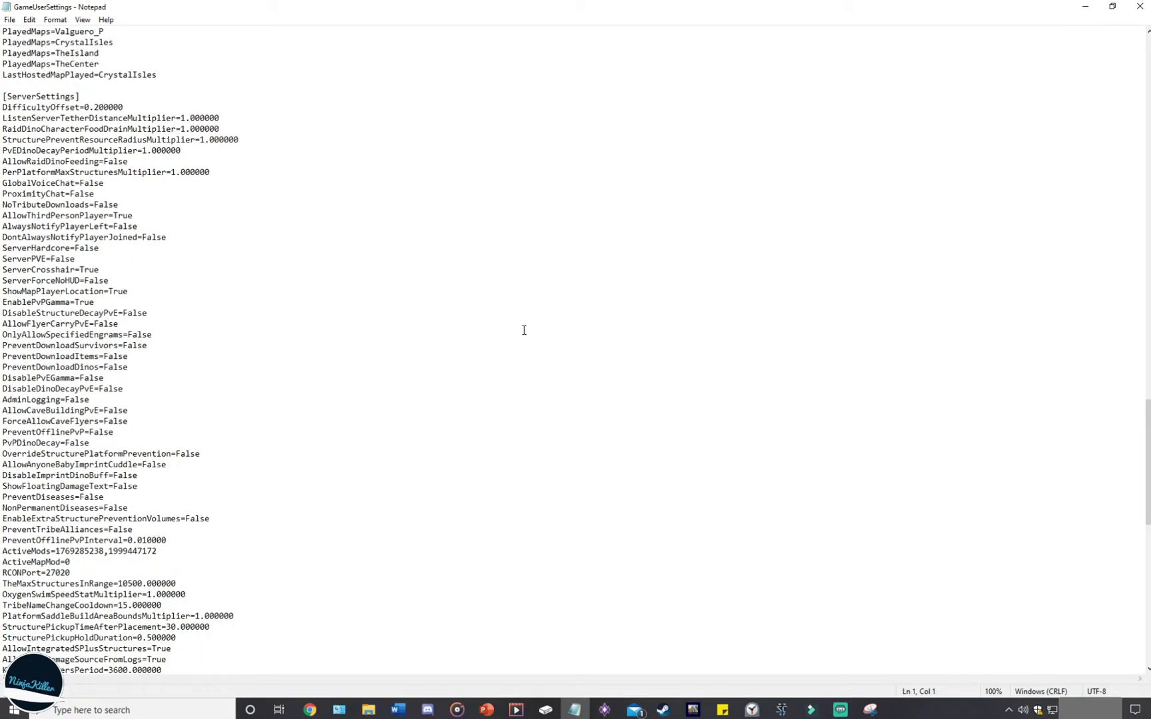
{"action": "scroll", "coordinate": [516, 333], "scroll_direction": "up", "scroll_amount": 1}
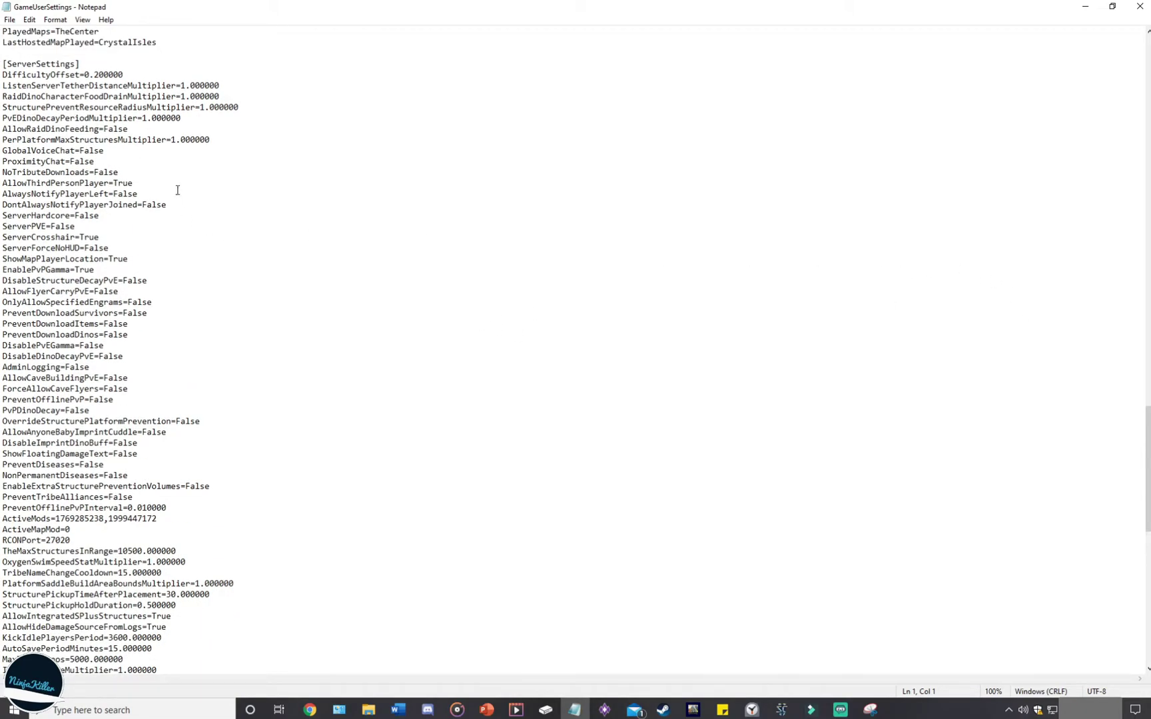
{"action": "left_click_drag", "start_coordinate": [3, 64], "coordinate": [201, 496]}
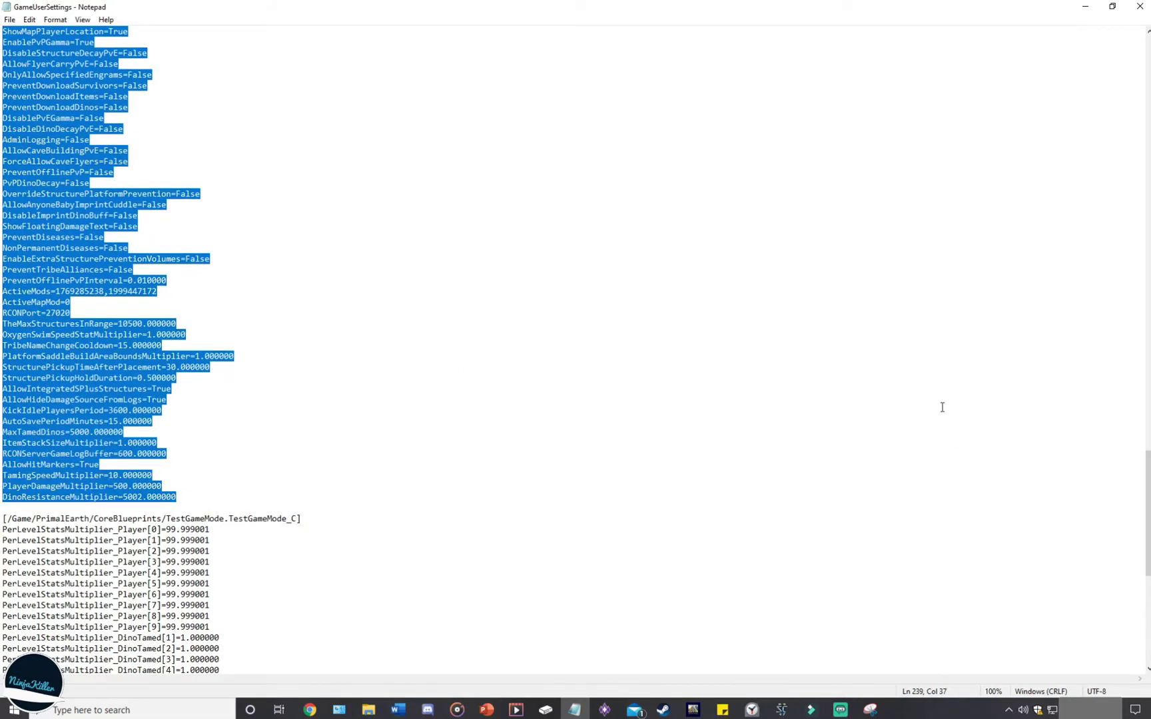
{"action": "left_click_drag", "start_coordinate": [1145, 504], "coordinate": [1125, 608]}
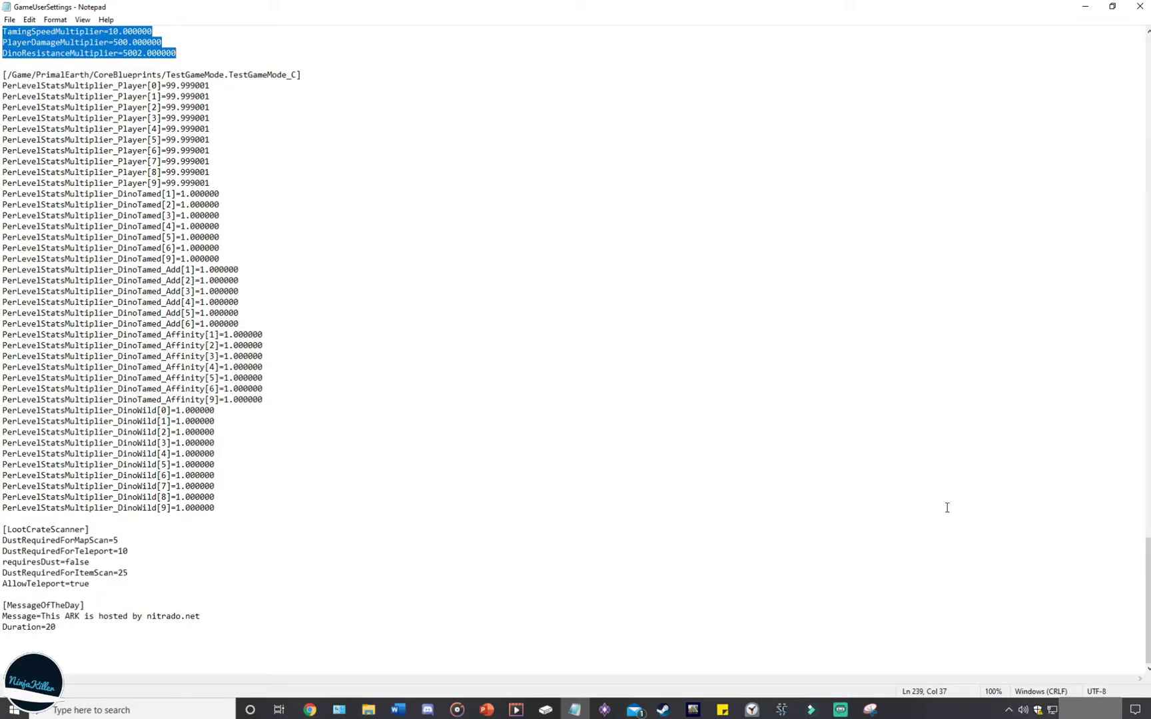
{"action": "left_click_drag", "start_coordinate": [1147, 553], "coordinate": [1107, 418]}
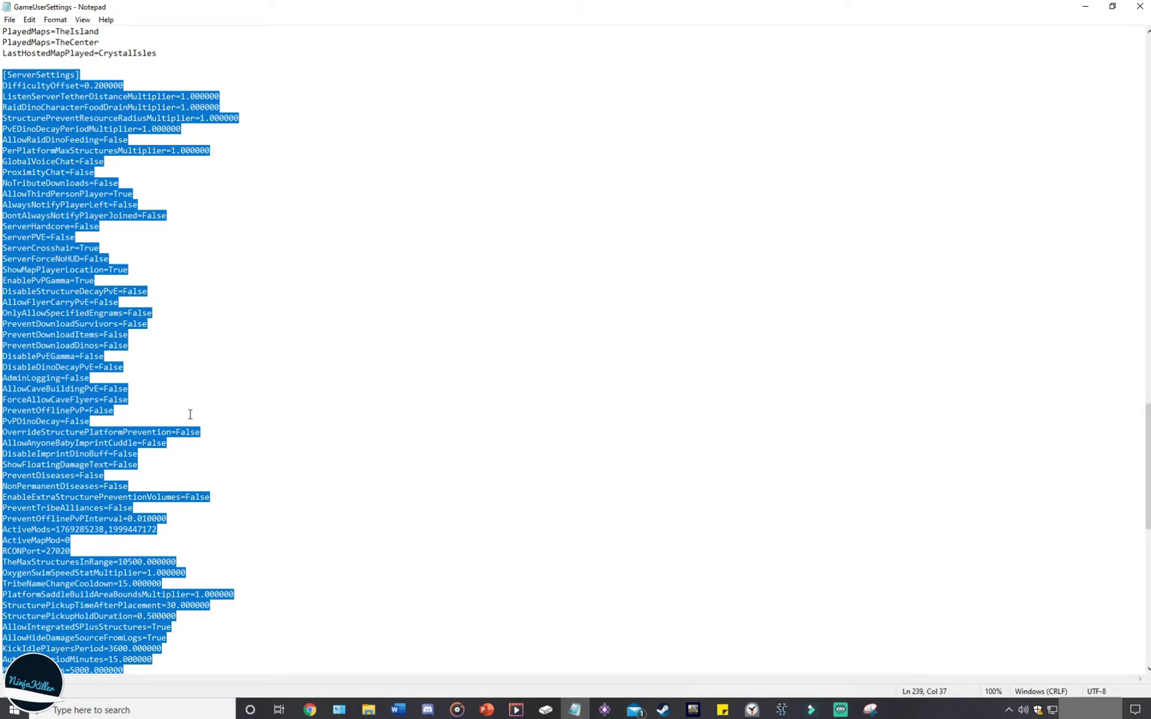
{"action": "left_click", "coordinate": [152, 401]}
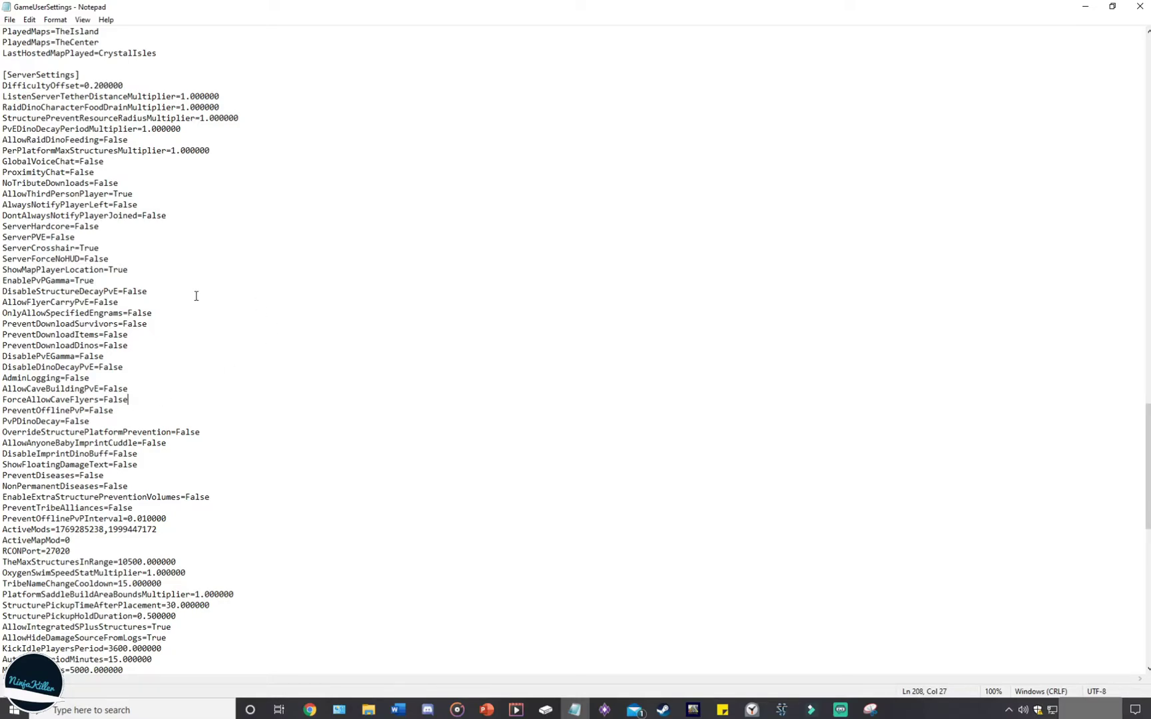
Copy the PlayerCharacterFoodDrainMultiplier name from the wiki's server configuration table, then return to GameUserSettings
{"action": "left_click", "coordinate": [311, 711]}
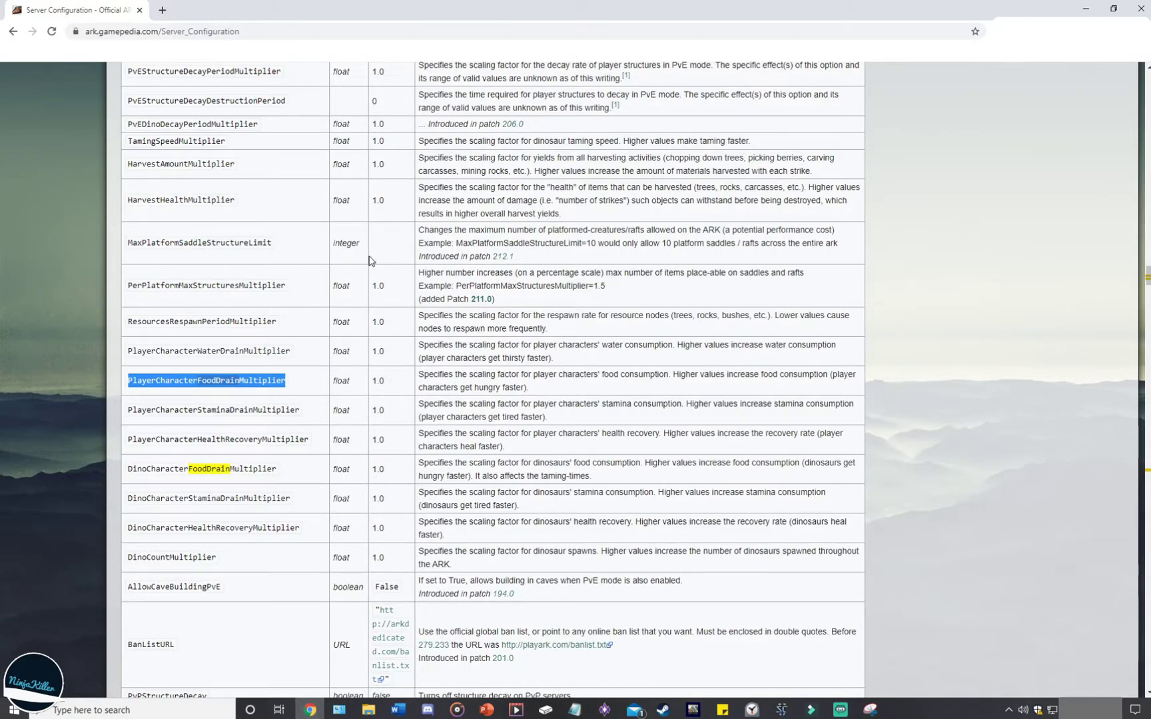
{"action": "double_click", "coordinate": [231, 384]}
{"action": "key", "text": "ctrl+c"}
{"action": "key", "text": "alt+Tab"}
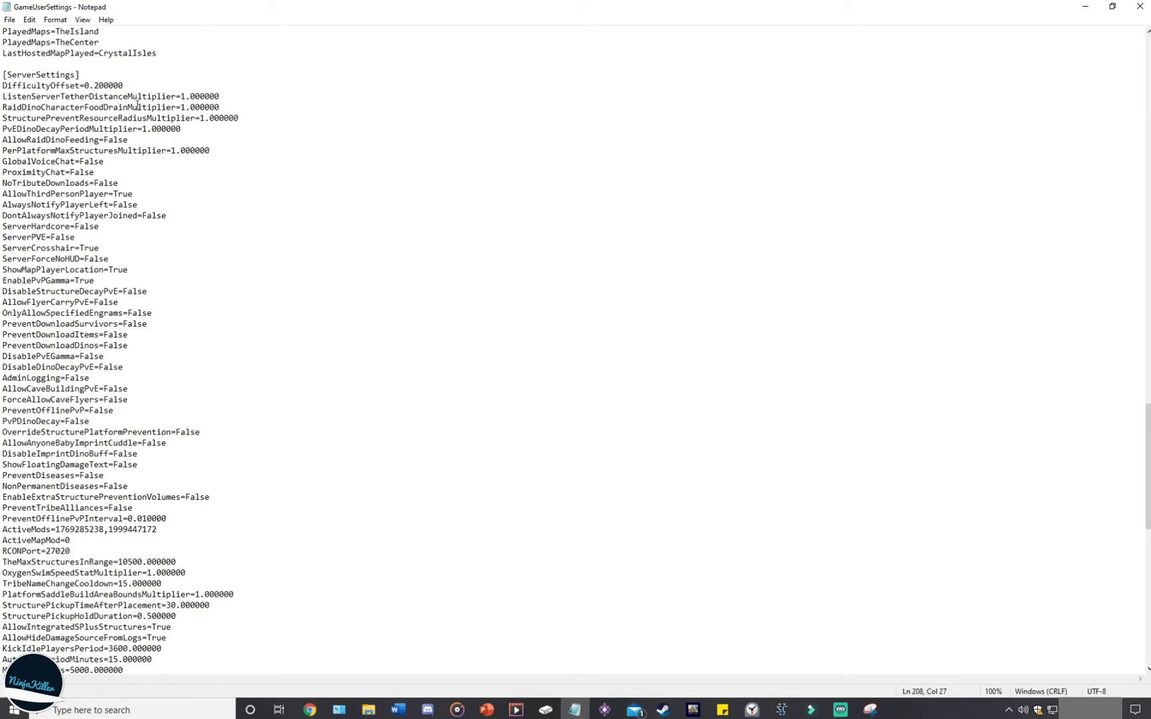
Add PlayerCharacterFoodDrainMultiplier=0.02 directly under [ServerSettings] and save GameUserSettings
{"action": "left_click", "coordinate": [132, 74]}
{"action": "key", "text": "Return"}
{"action": "key", "text": "ctrl+v"}
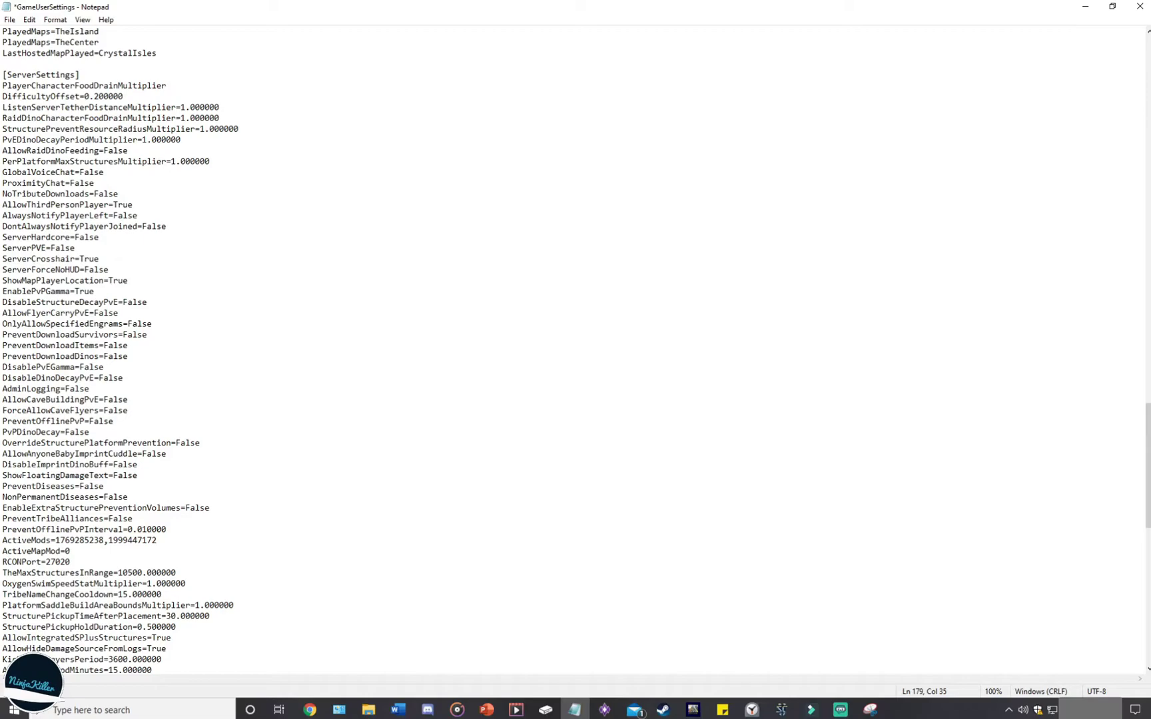
{"action": "type", "text": "=0.02"}
{"action": "left_click", "coordinate": [9, 19]}
{"action": "left_click", "coordinate": [26, 74]}
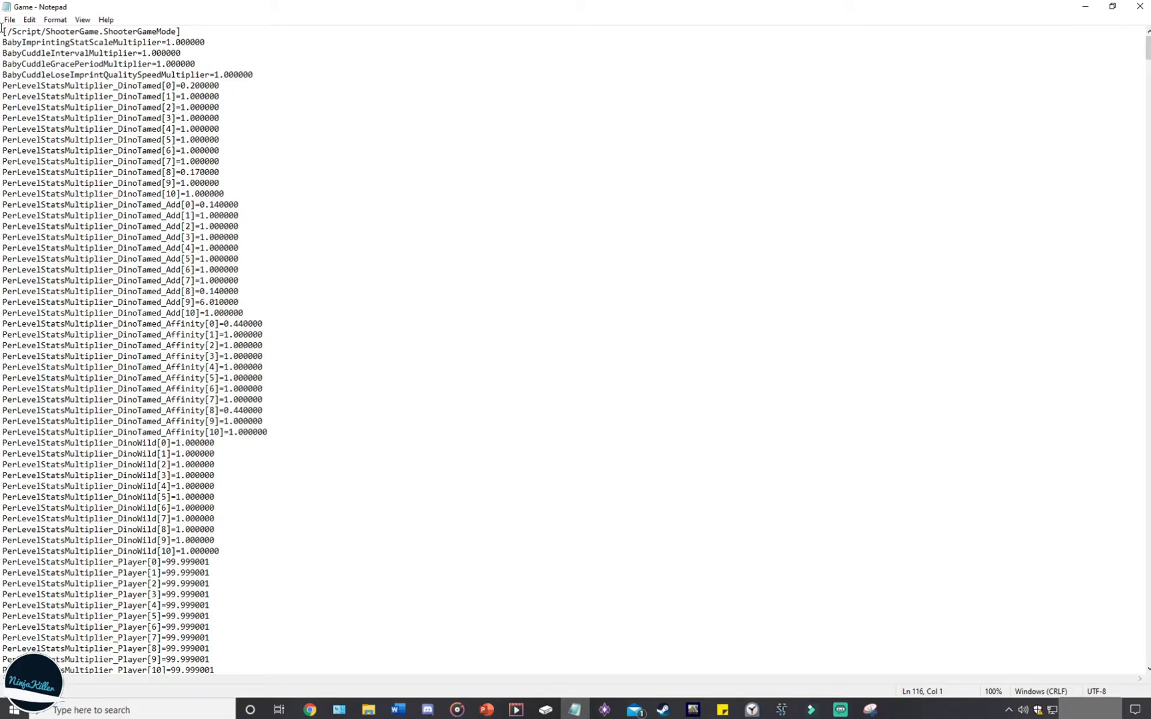
Select the [/Script/ShooterGame.ShooterGameMode] header on the first line of Game.ini
{"action": "left_click_drag", "start_coordinate": [3, 30], "coordinate": [219, 30]}
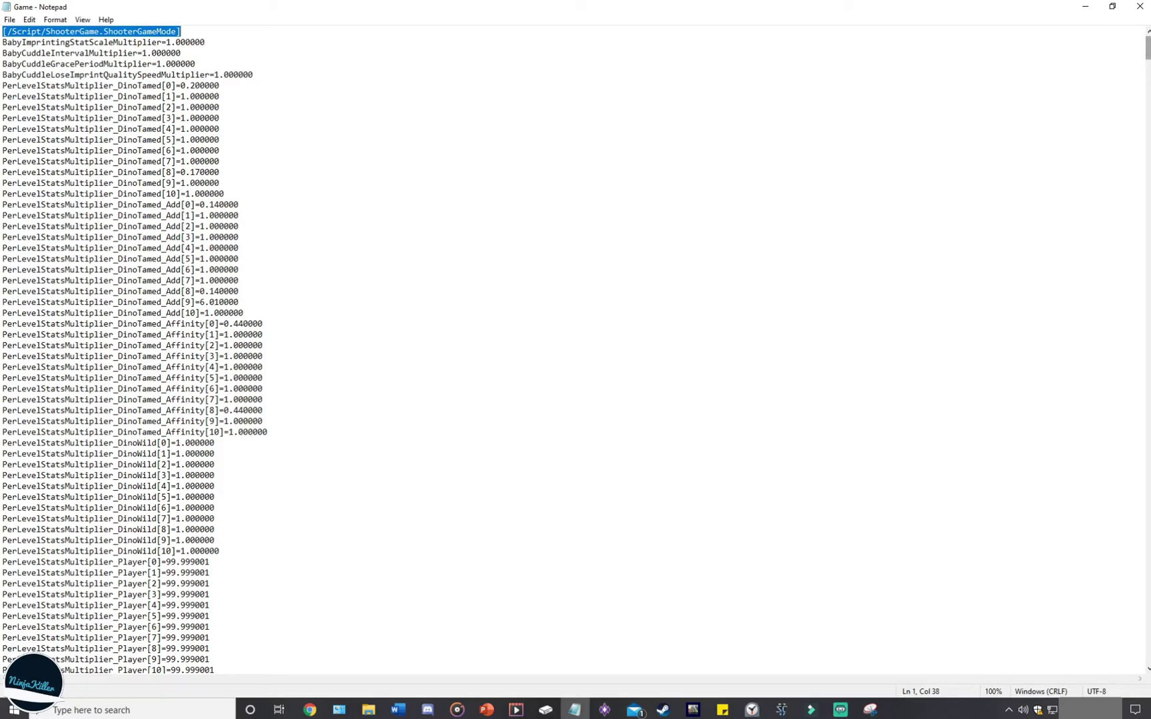
{"action": "scroll", "coordinate": [17, 129], "scroll_direction": "down", "scroll_amount": 20}
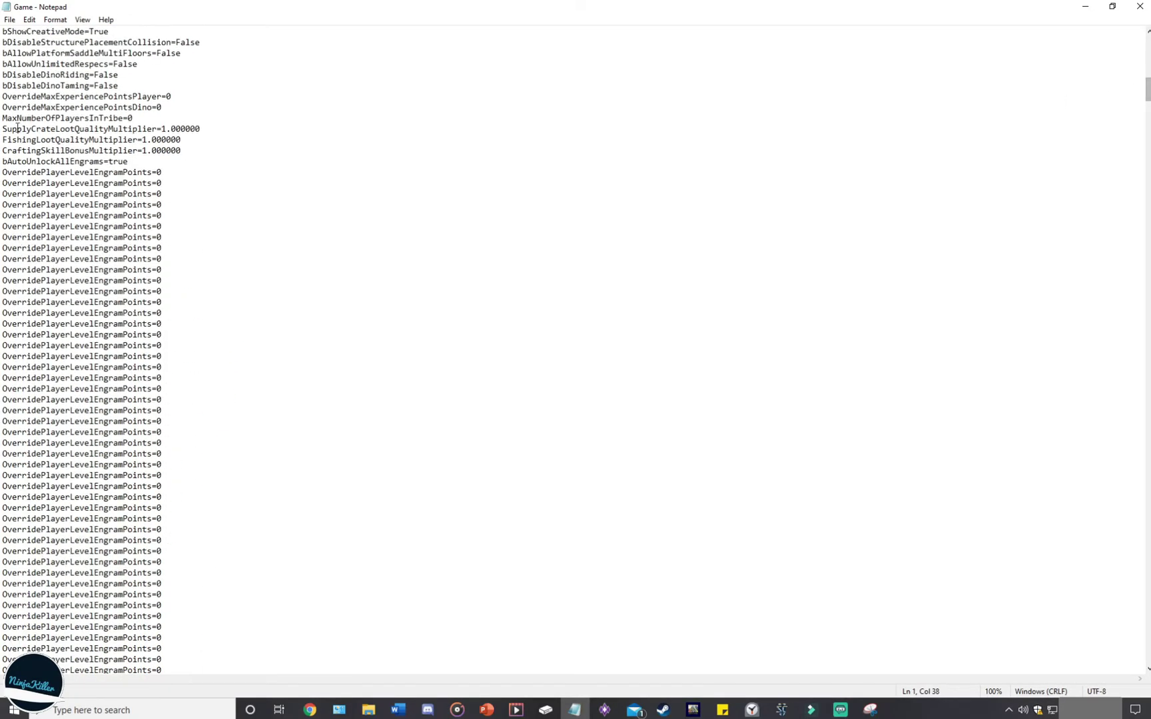
{"action": "left_click_drag", "start_coordinate": [3, 151], "coordinate": [197, 150]}
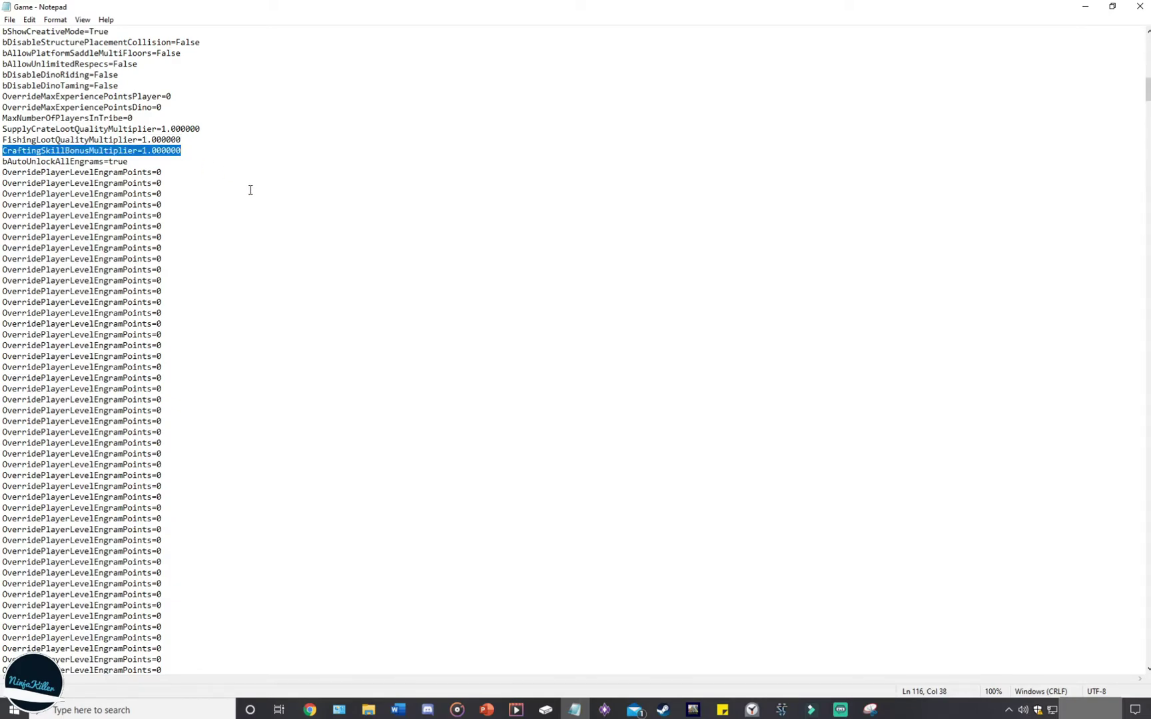
{"action": "left_click", "coordinate": [181, 216]}
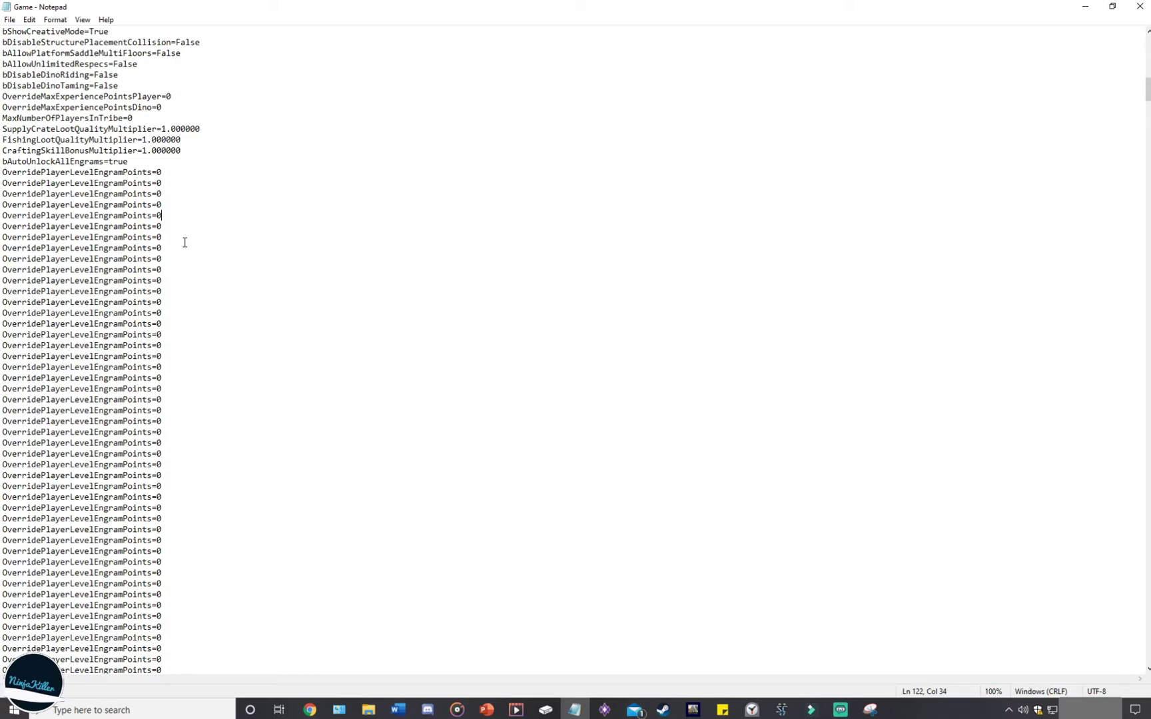
Save the edited Game.ini file
{"action": "left_click", "coordinate": [10, 20]}
{"action": "left_click", "coordinate": [44, 73]}
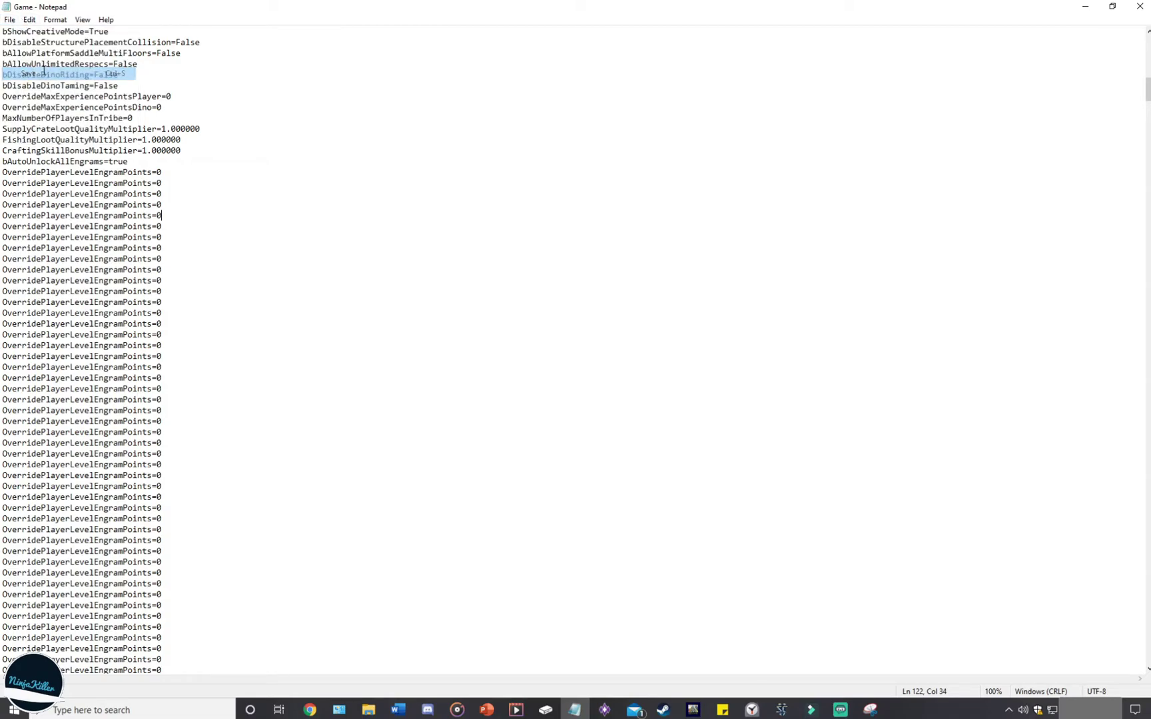